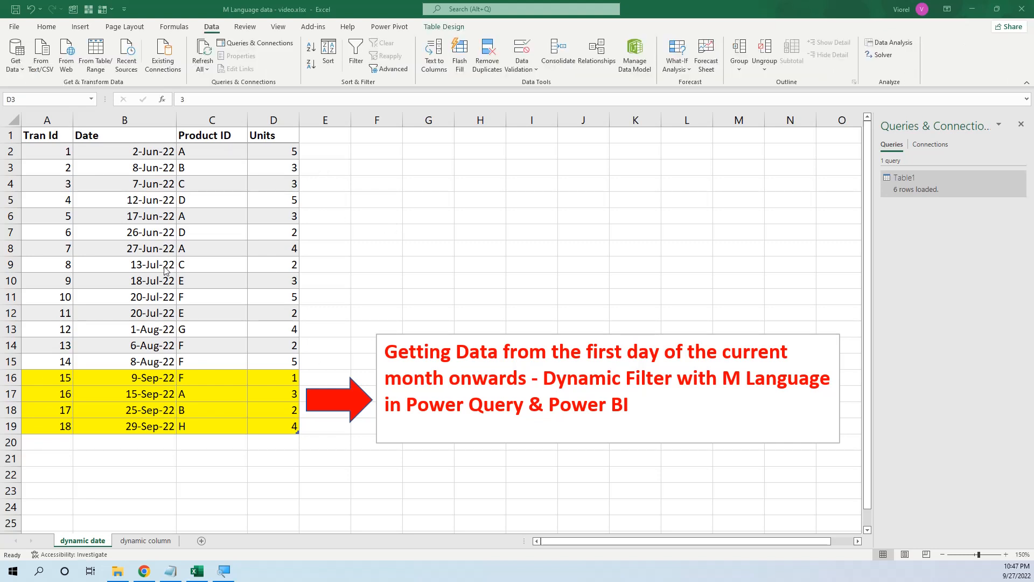
# Load the Sales table from the dynamic date sheet into Power Query Editor and maximize the editor window.
pyautogui.click(159, 183)
pyautogui.click(96, 60)
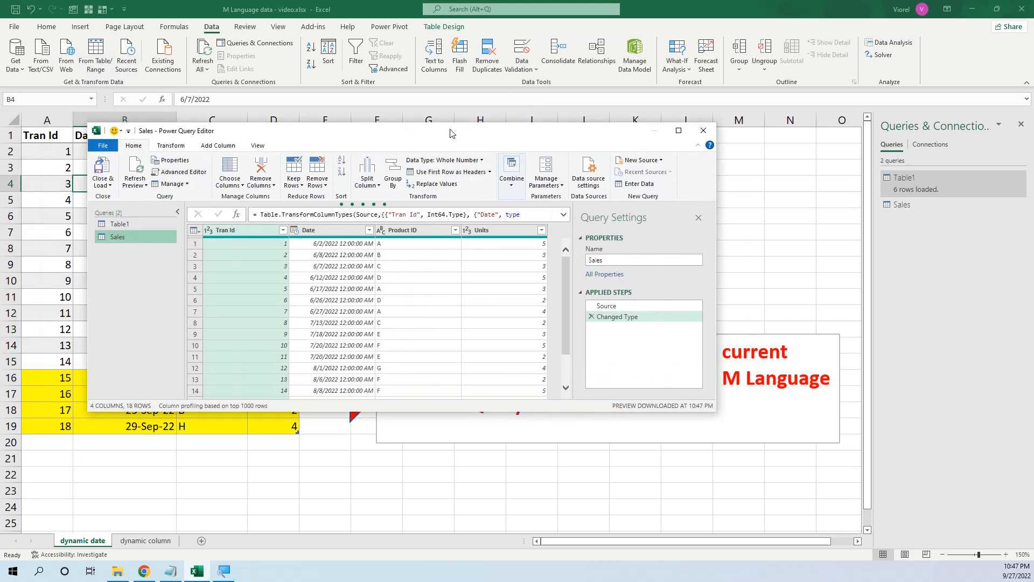
pyautogui.doubleClick(450, 130)
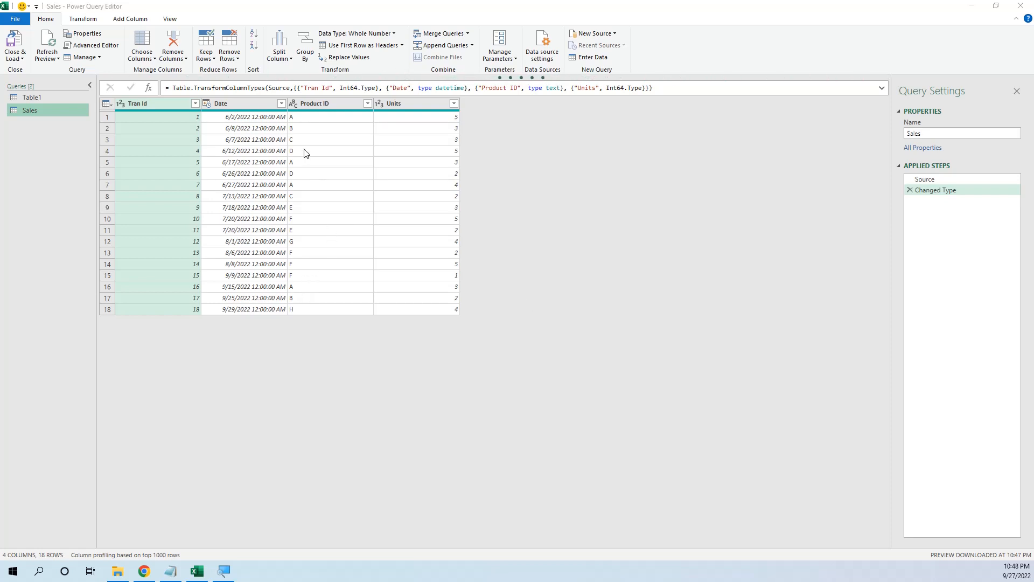
# Filter the Date column to keep rows where the date is after or equal to 9/1/2022.
pyautogui.click(282, 104)
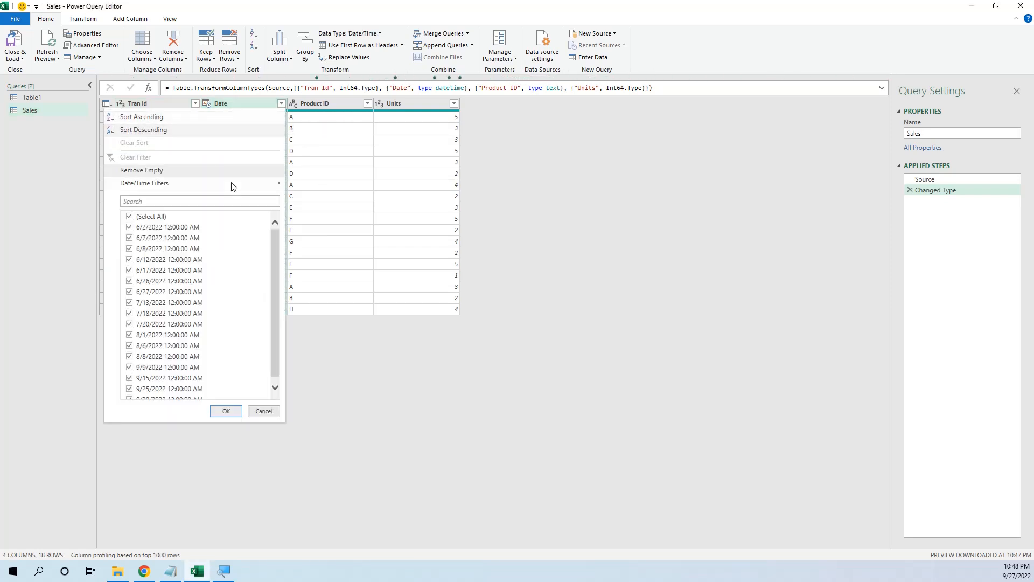
pyautogui.moveTo(221, 193)
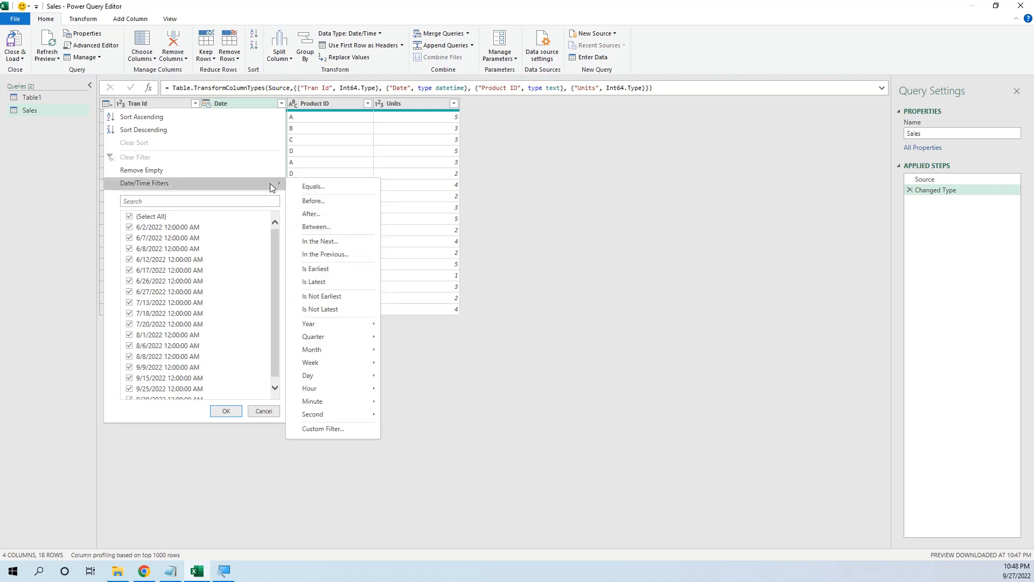
pyautogui.click(324, 213)
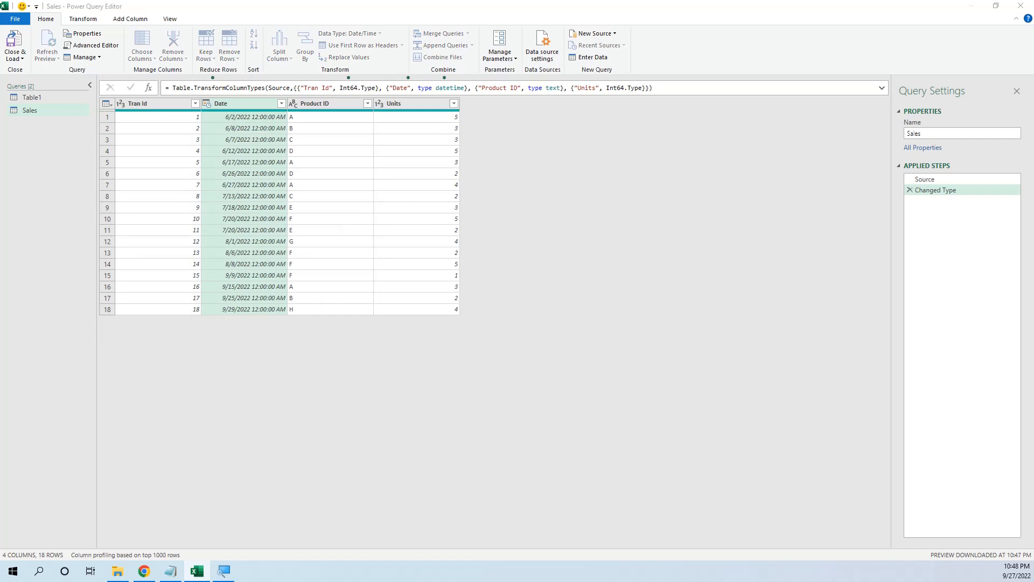
pyautogui.click(426, 280)
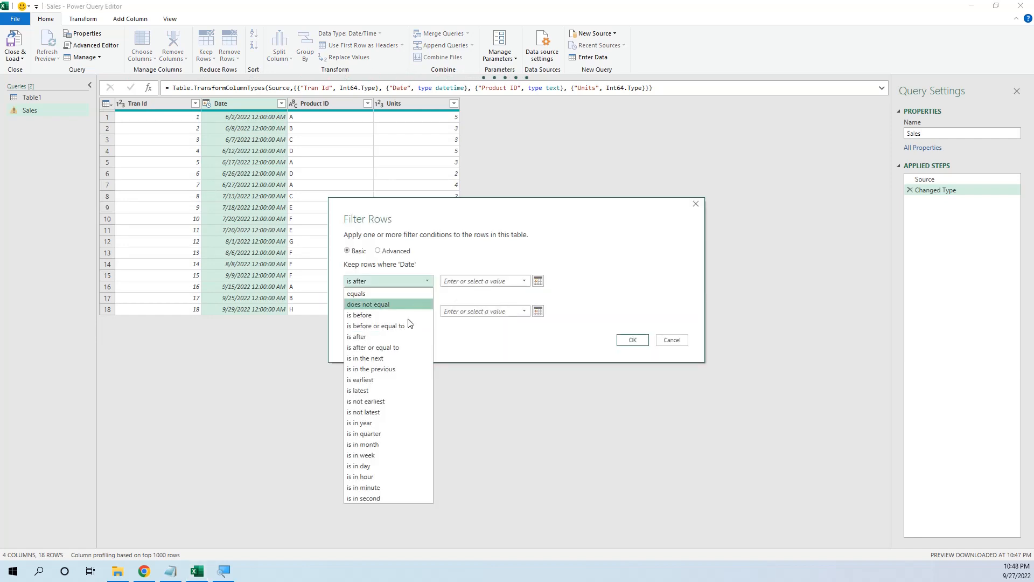
pyautogui.click(400, 347)
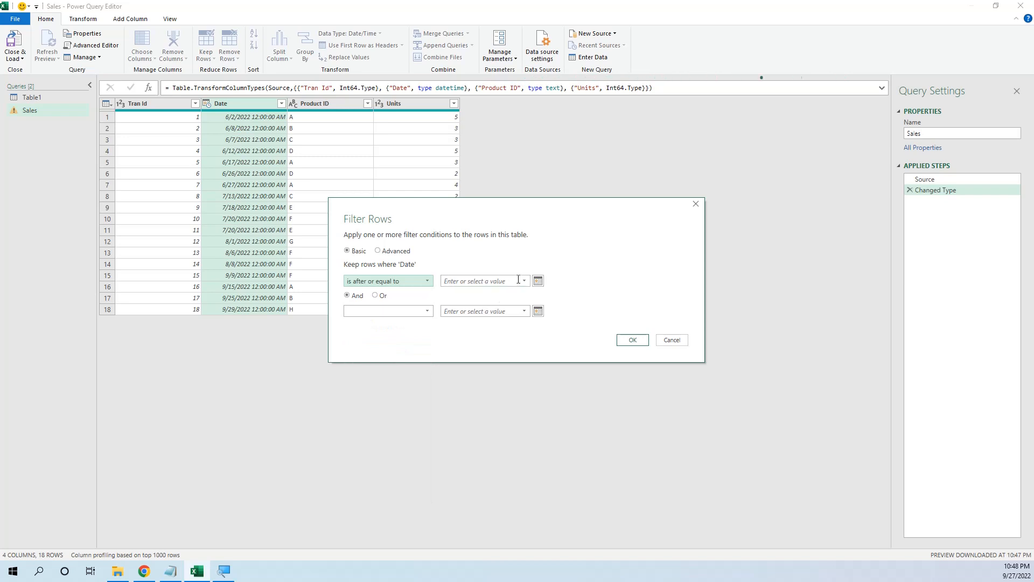
pyautogui.click(537, 281)
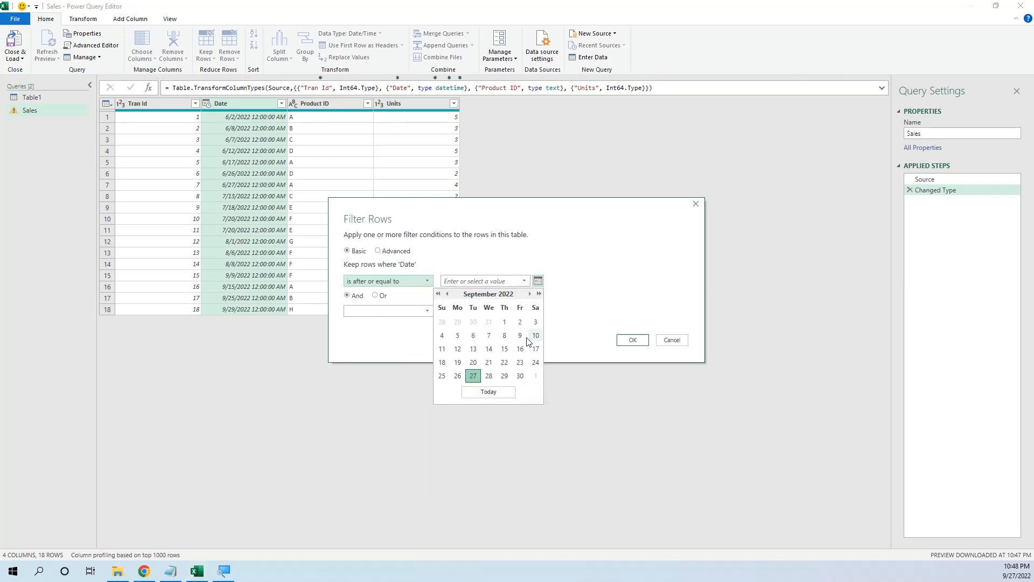
pyautogui.click(505, 323)
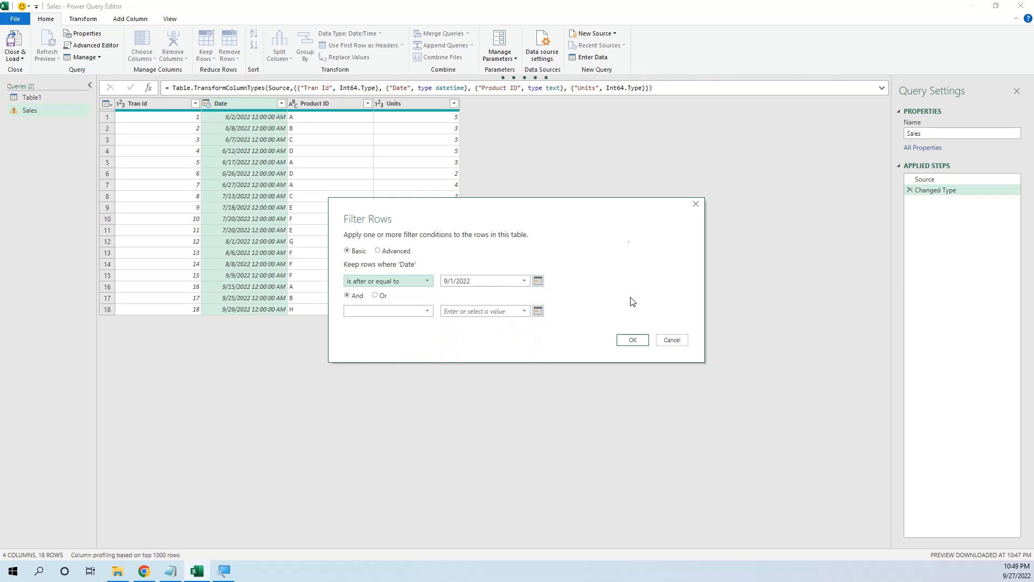
pyautogui.click(633, 340)
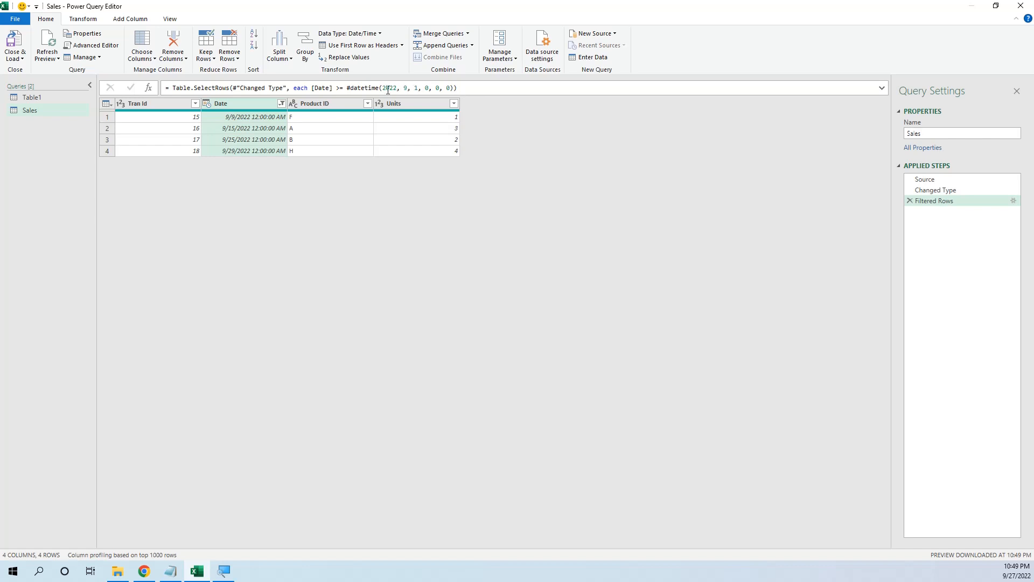
# Close and load the Sales query as a table in the existing worksheet, starting at cell F1 of dynamic date.
pyautogui.click(22, 59)
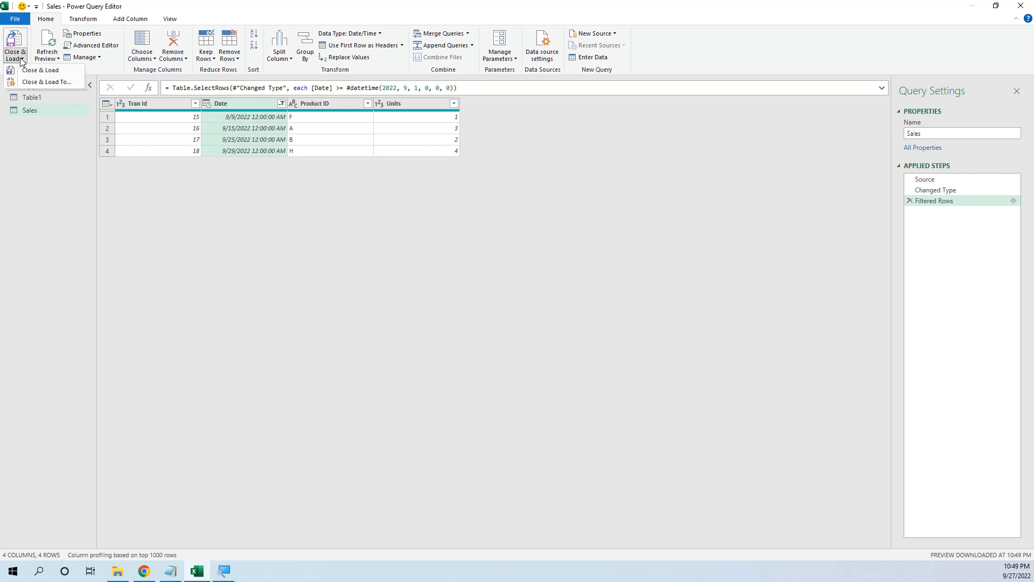
pyautogui.click(40, 70)
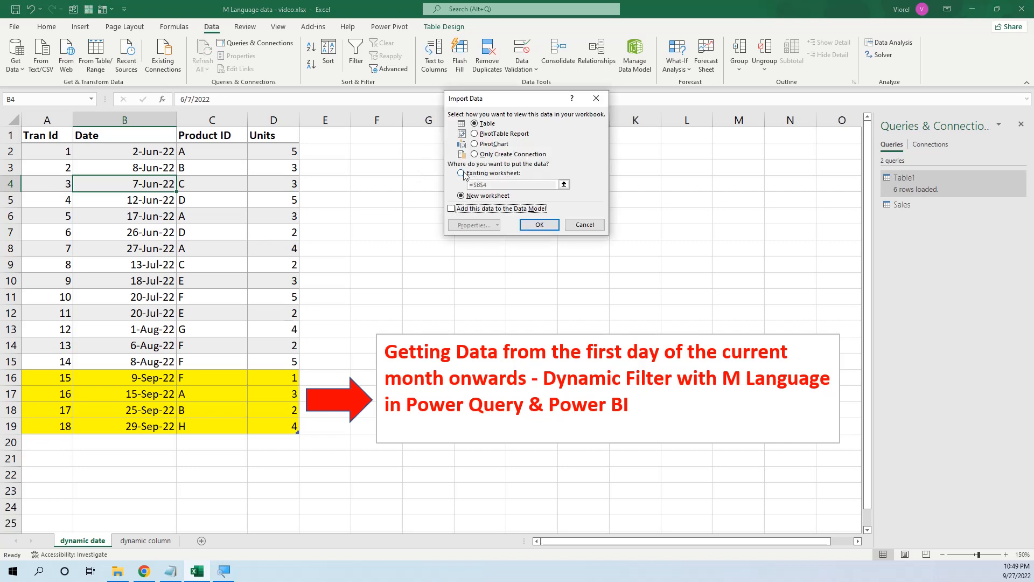
pyautogui.click(462, 173)
pyautogui.click(387, 135)
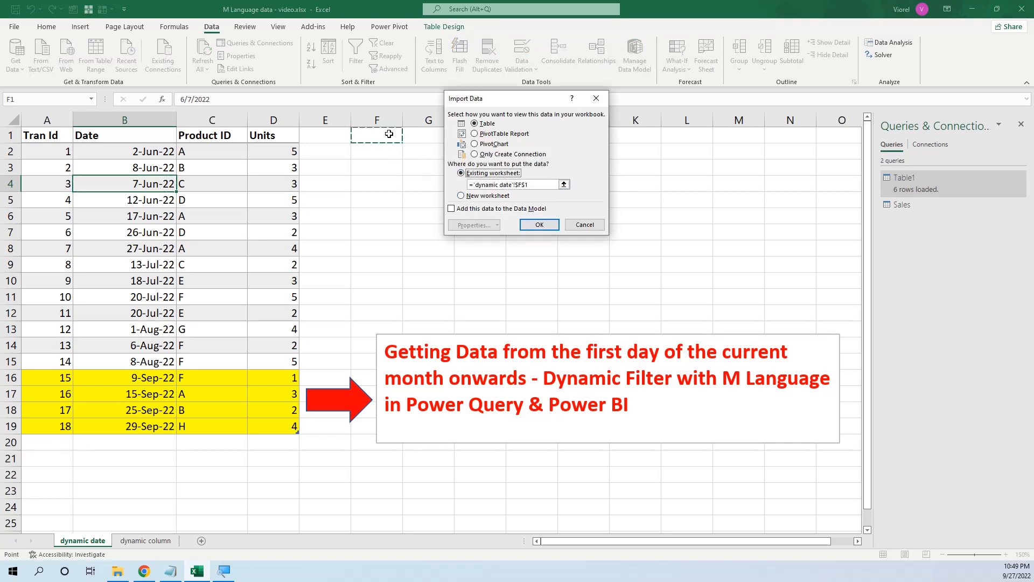
pyautogui.click(540, 226)
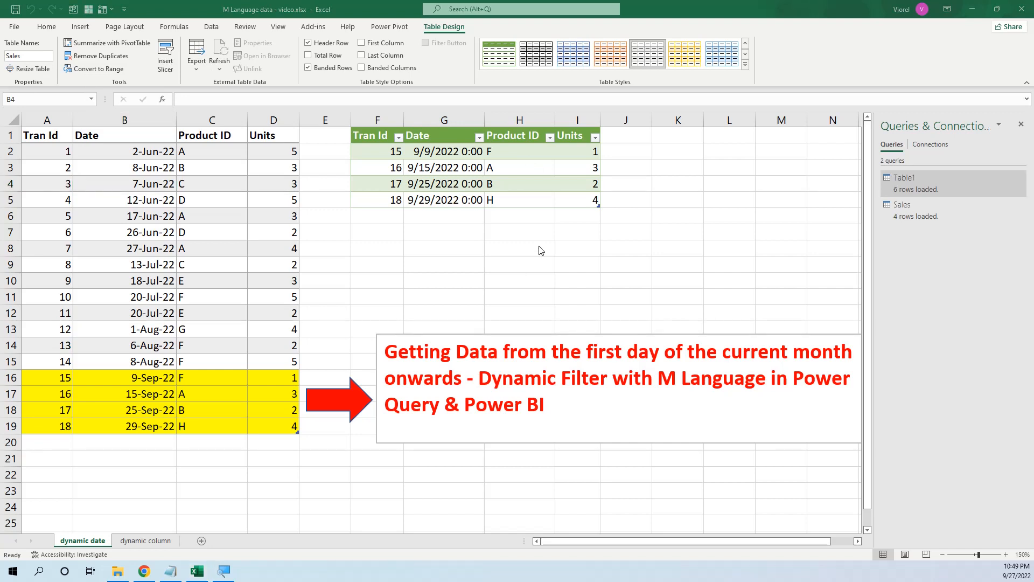
# Reopen the Sales query for editing and display its M code in the Advanced Editor.
pyautogui.rightClick(926, 179)
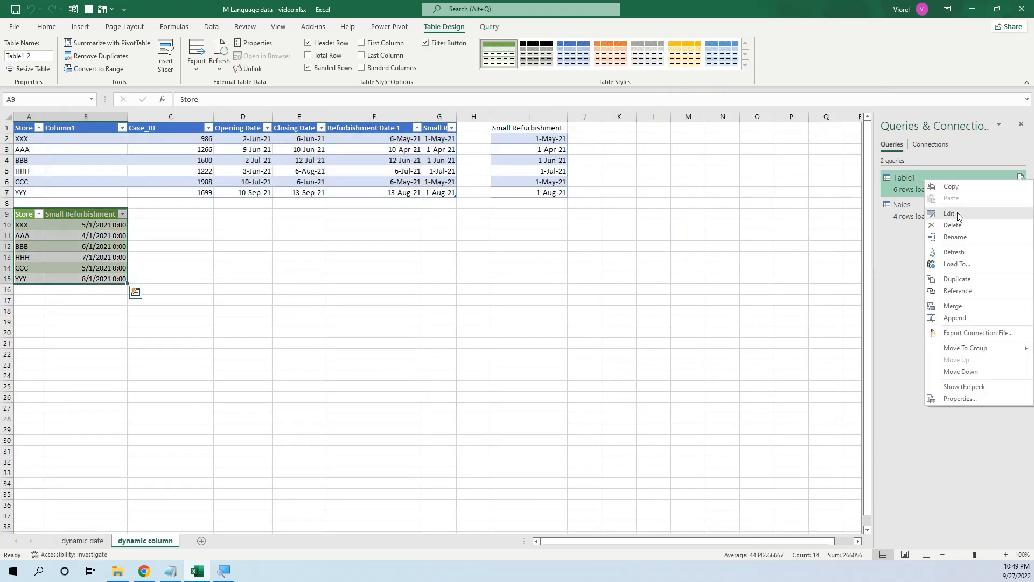
pyautogui.click(958, 213)
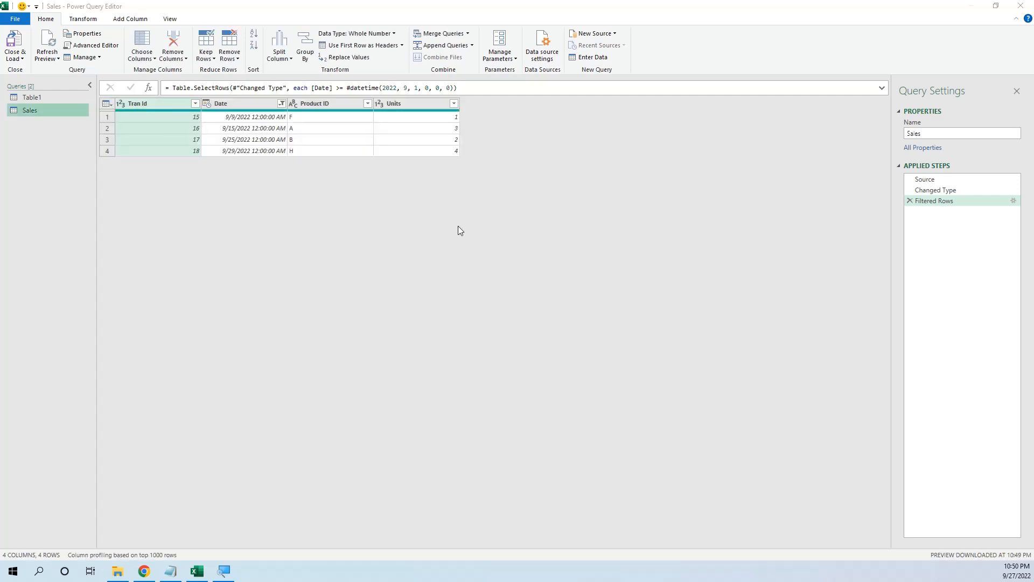
pyautogui.click(170, 20)
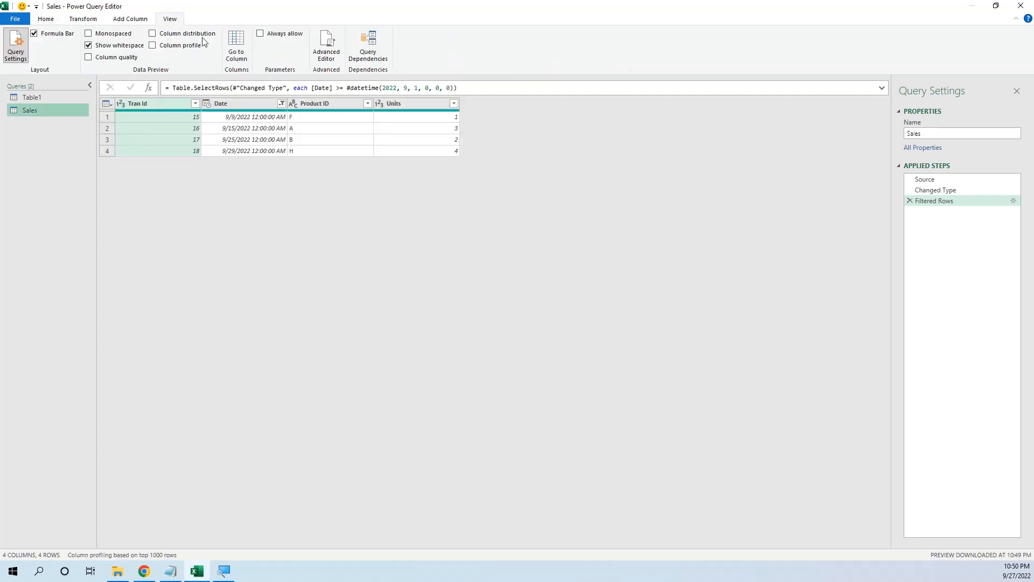
pyautogui.click(330, 47)
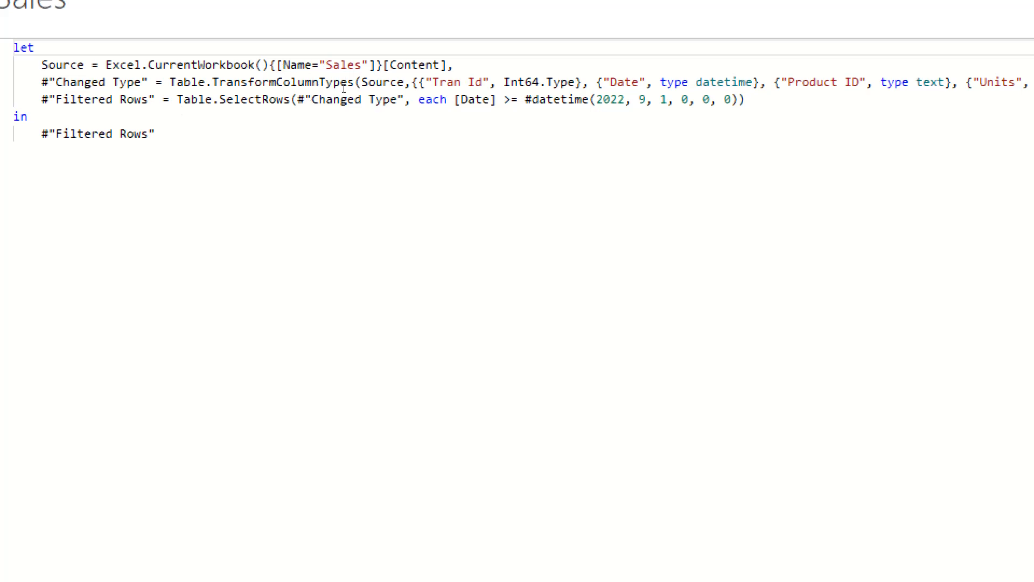
# Replace the hard-coded month 9 in the Filtered Rows step's #datetime expression with DateTime.LocalNow().
pyautogui.click(646, 99)
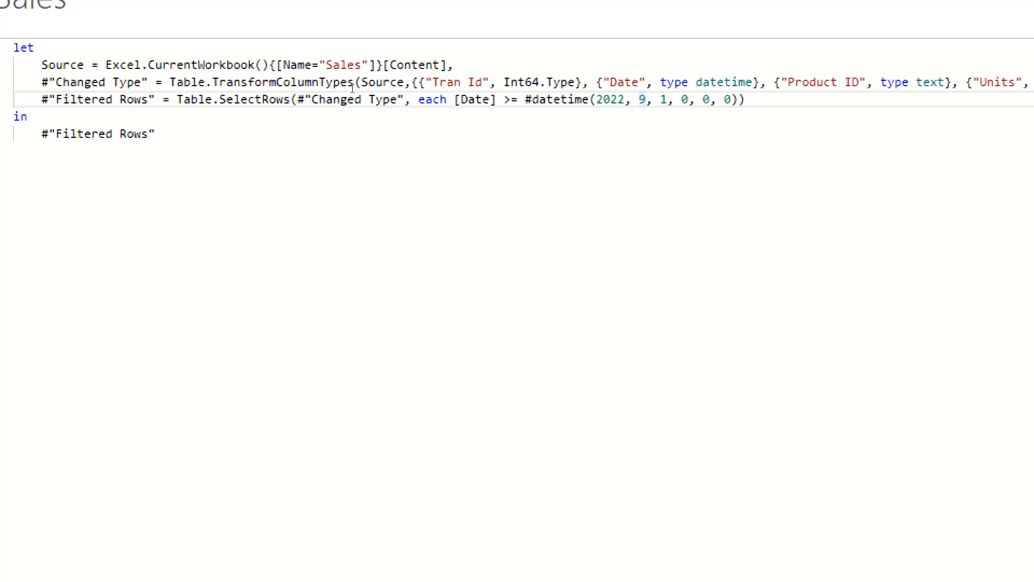
pyautogui.press('BackSpace')
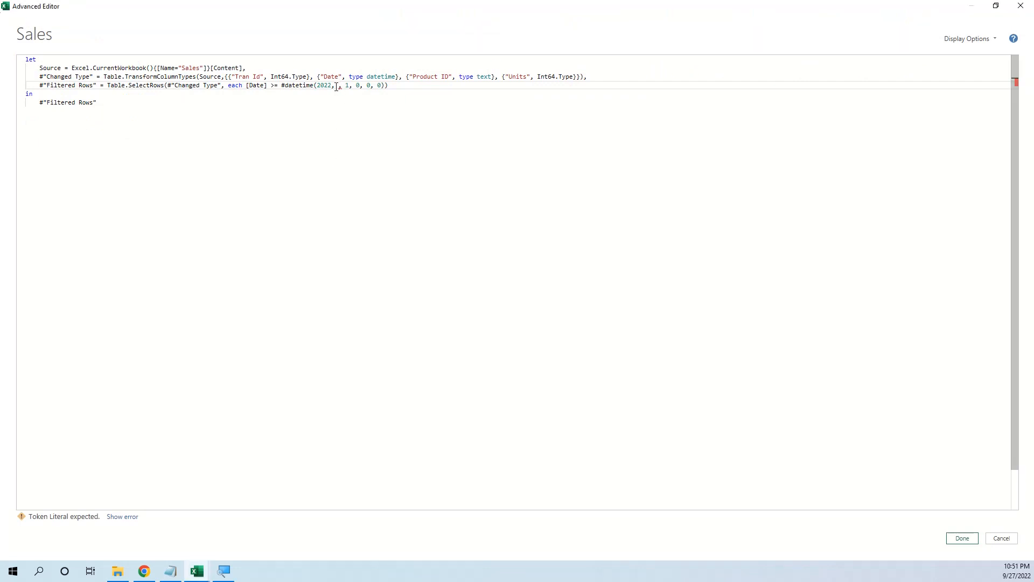
pyautogui.moveTo(340, 86)
pyautogui.write('DateTime.LocalNow()')
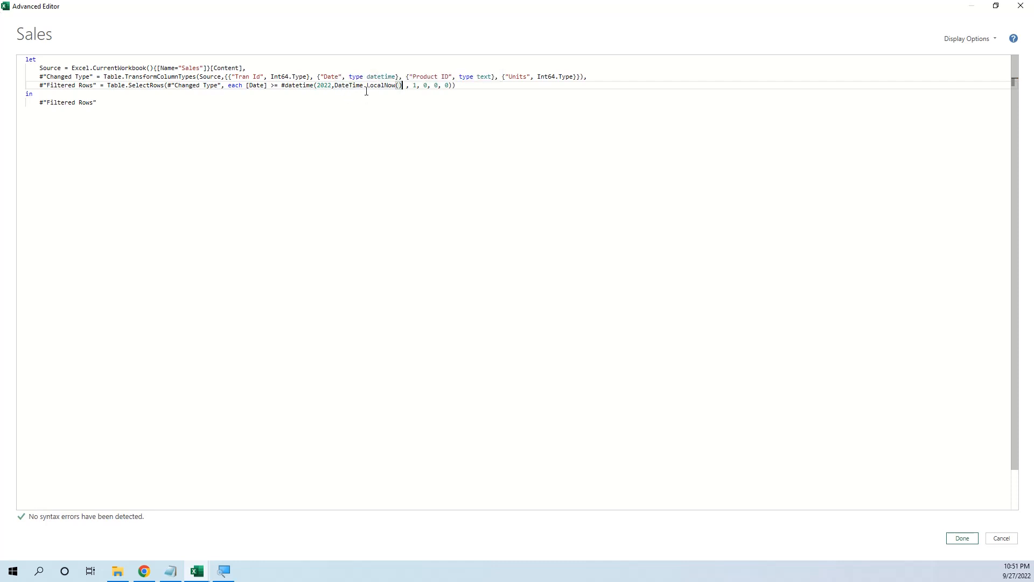
# Wrap DateTime.LocalNow() in the Filtered Rows step with the DateTime.Date function, closing its parenthesis.
pyautogui.moveTo(404, 85); pyautogui.dragTo(332, 86)
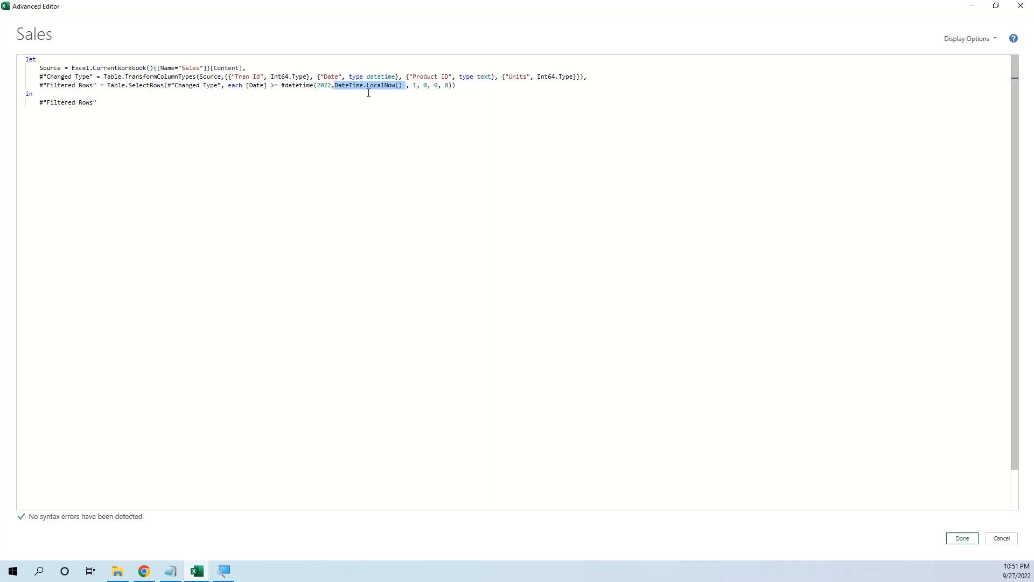
pyautogui.click(335, 86)
pyautogui.write('Date')
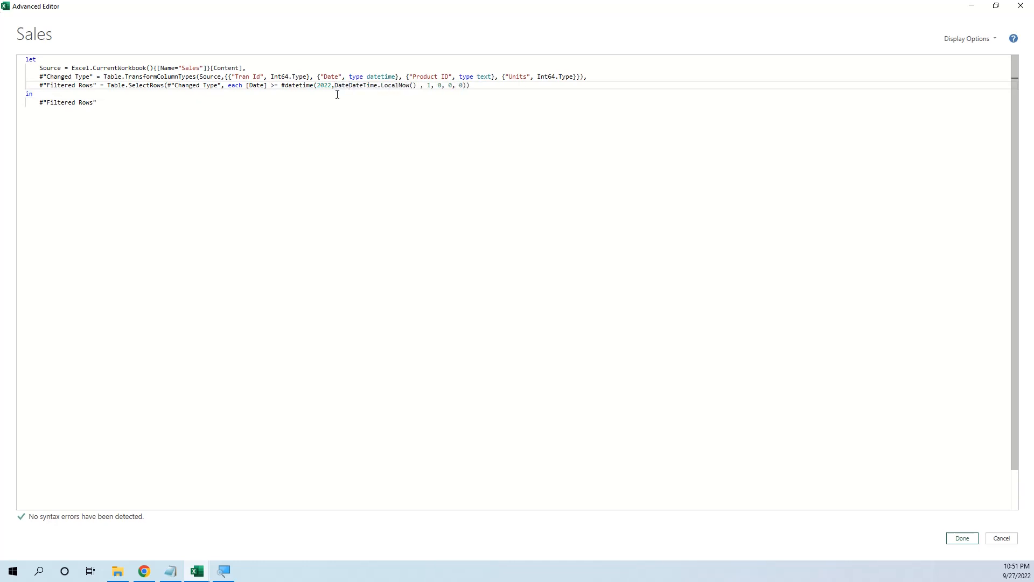
pyautogui.write('Time.Date')
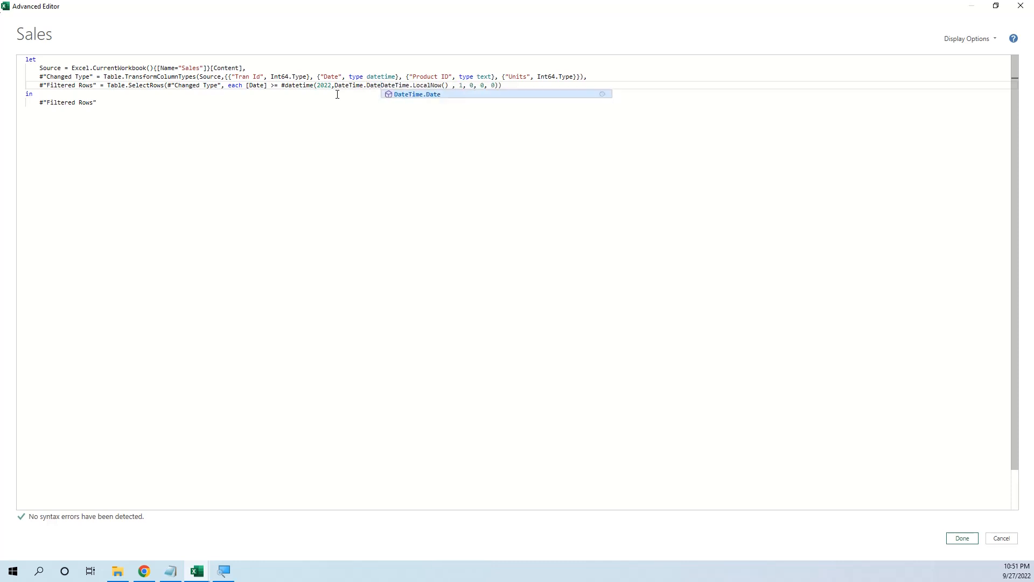
pyautogui.write('(')
pyautogui.click(451, 86)
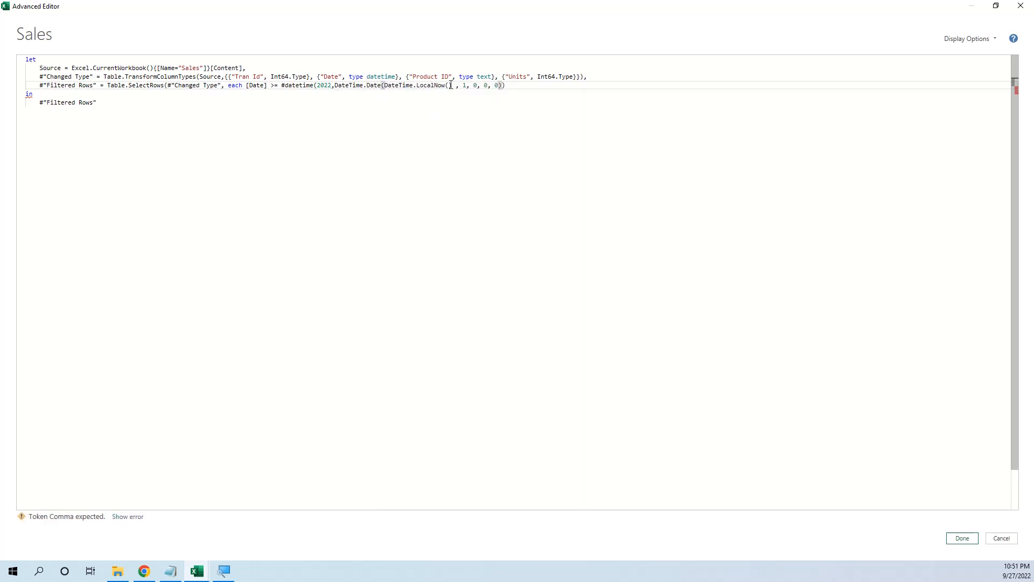
pyautogui.write(')')
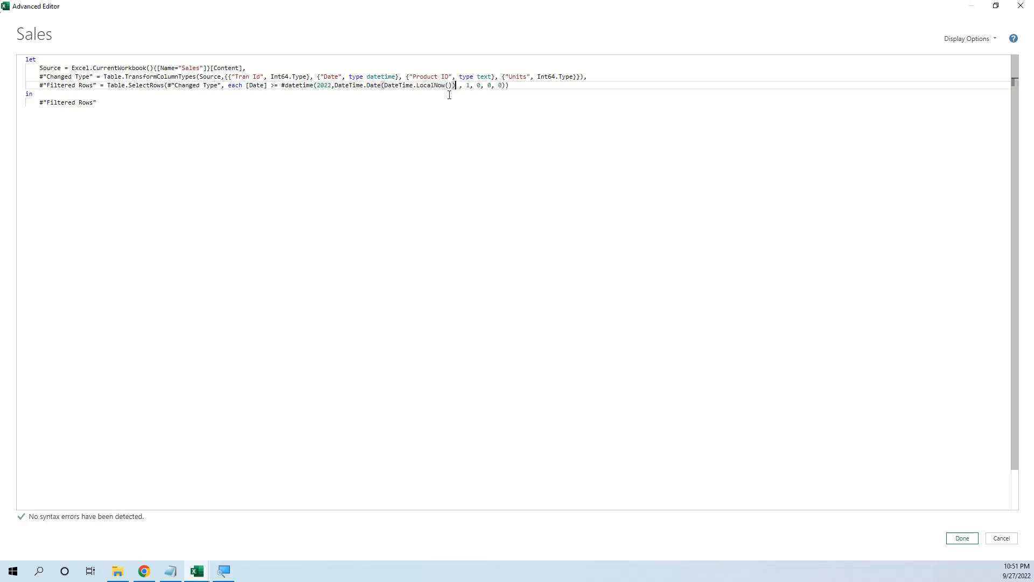
# Wrap the DateTime.Date(DateTime.LocalNow()) expression in Date.Month() as the filter's month argument, and apply the edited code.
pyautogui.moveTo(335, 85); pyautogui.dragTo(458, 85)
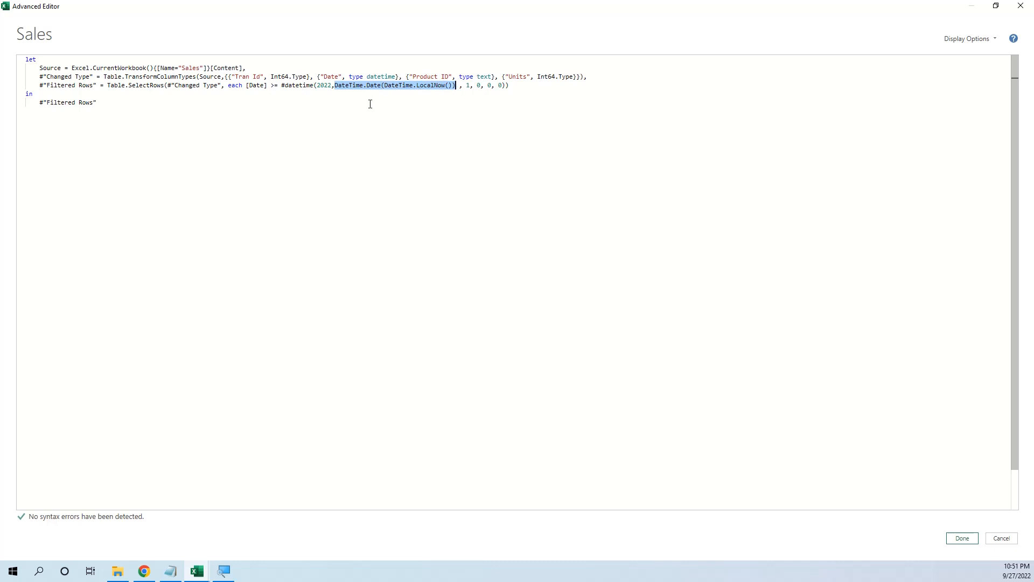
pyautogui.click(336, 85)
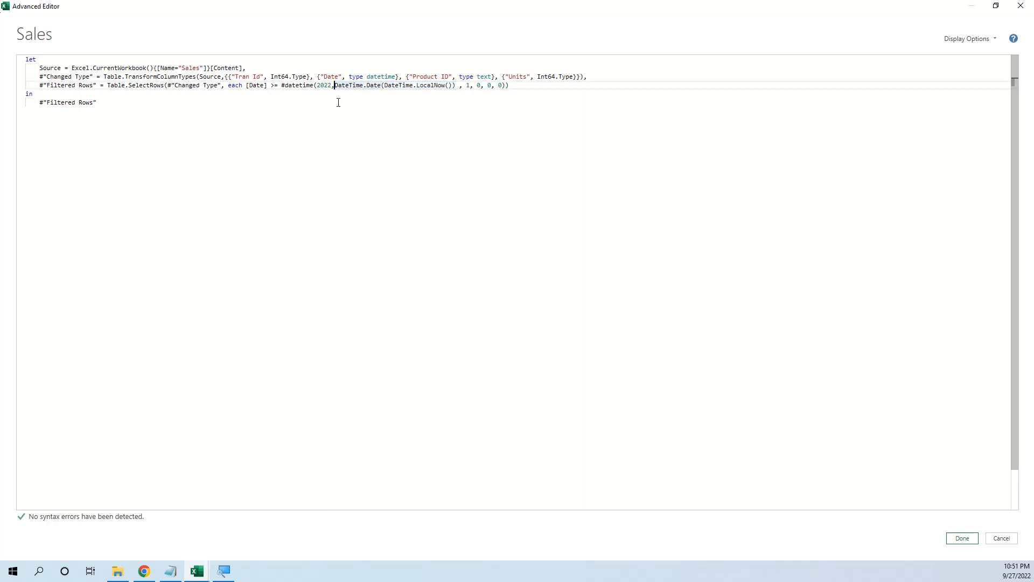
pyautogui.write('(')
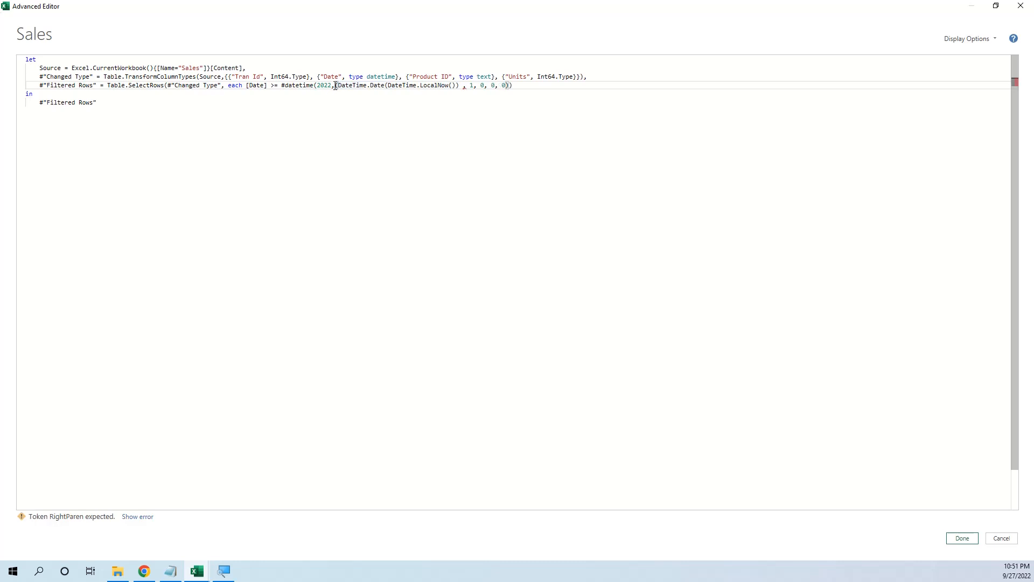
pyautogui.click(335, 86)
pyautogui.write('Date.Mon')
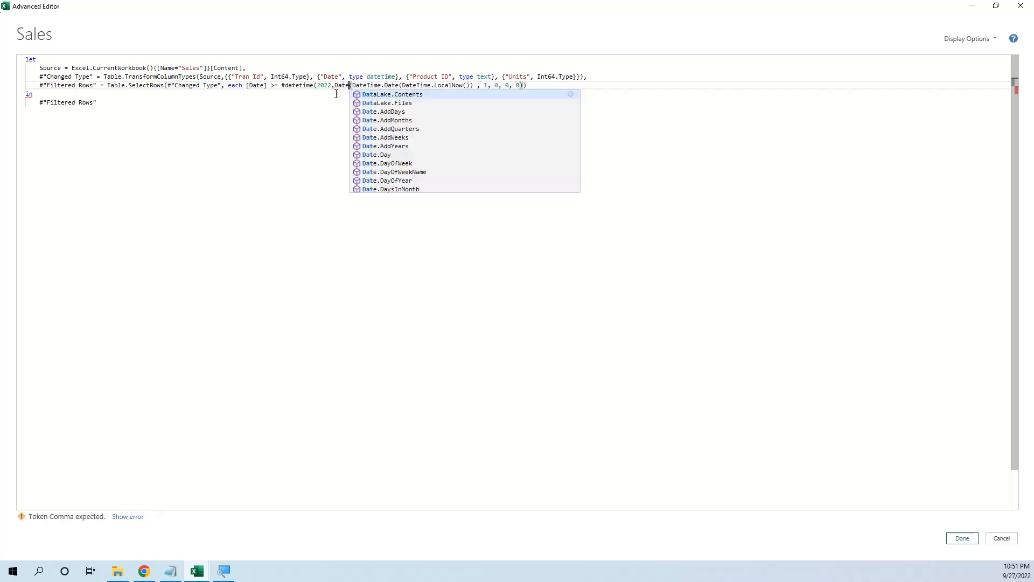
pyautogui.write('th')
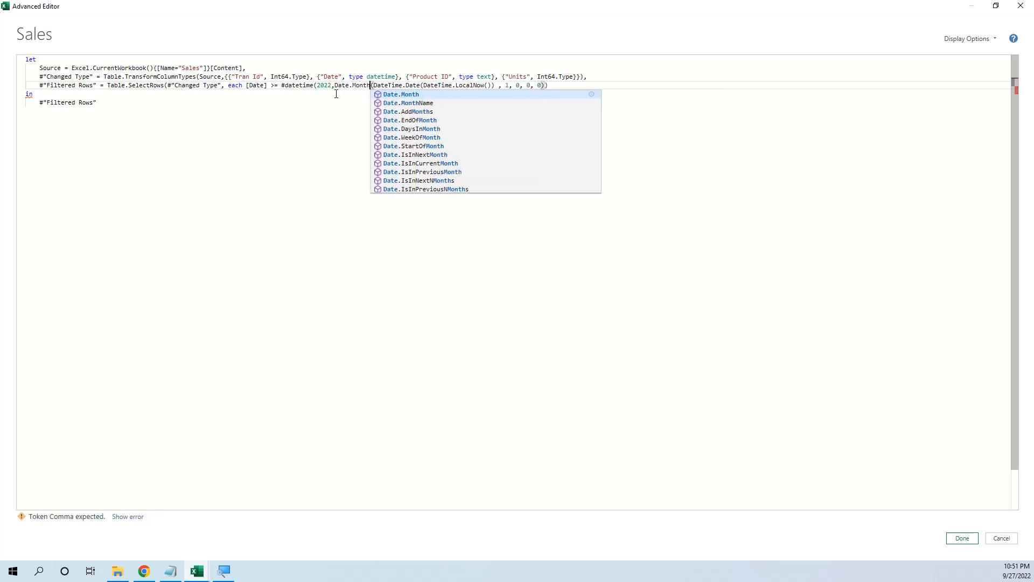
pyautogui.click(494, 86)
pyautogui.write(')')
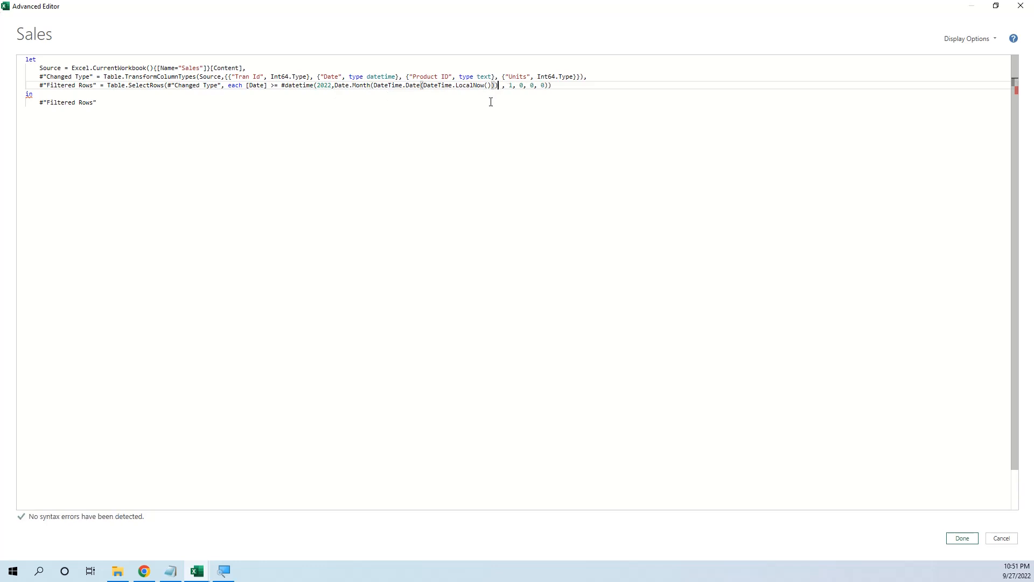
pyautogui.write(')')
pyautogui.click(968, 540)
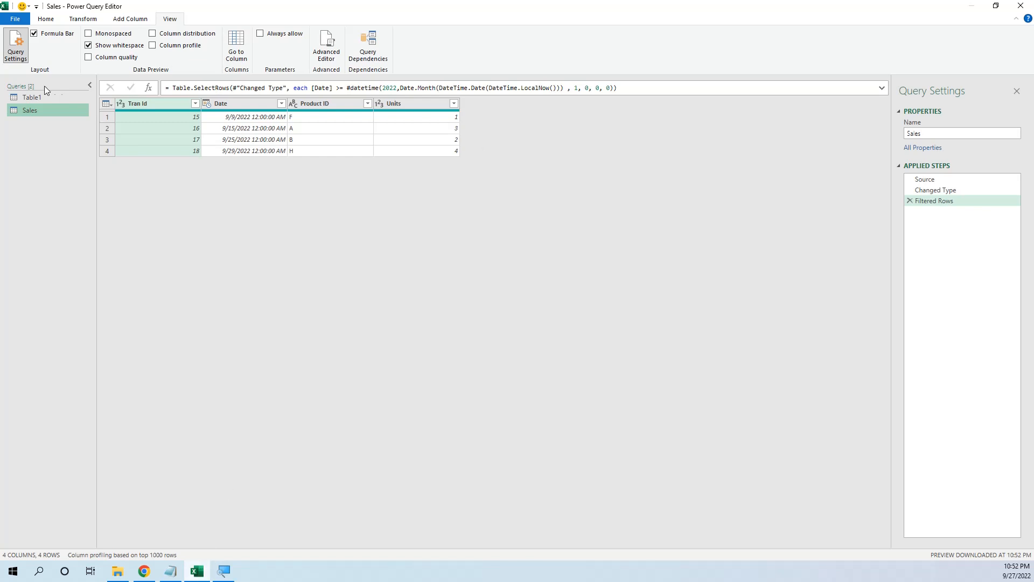
# Close the query editor and load the updated Sales query back to the worksheet.
pyautogui.click(49, 20)
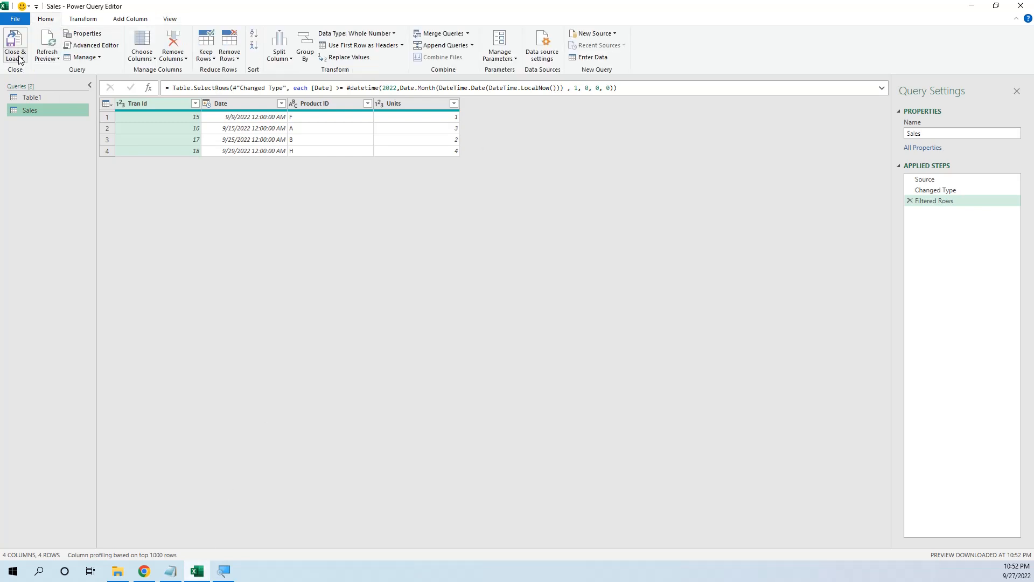
pyautogui.click(20, 58)
pyautogui.click(39, 72)
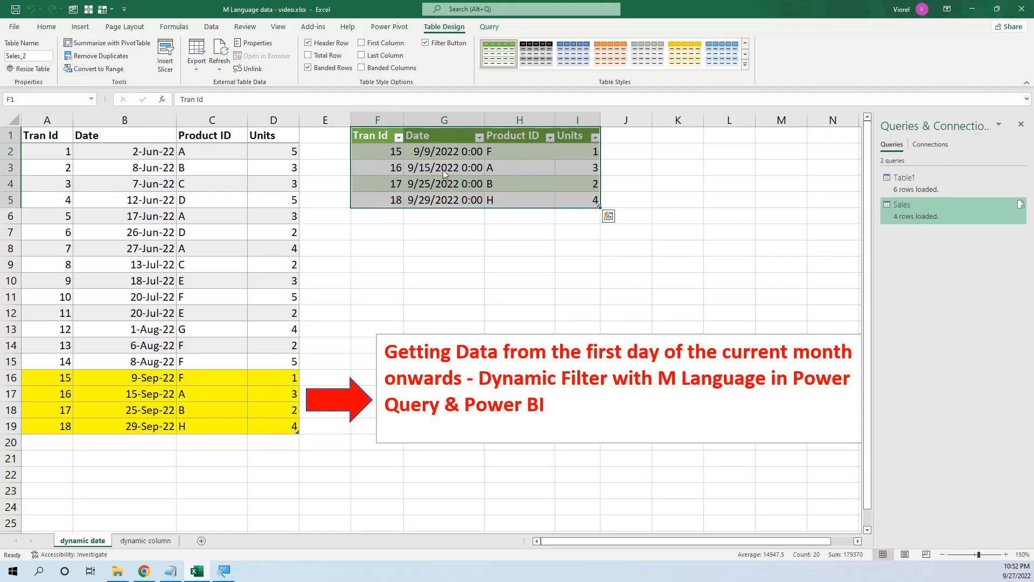
# Refresh the loaded Sales query table from its Date column.
pyautogui.click(468, 152)
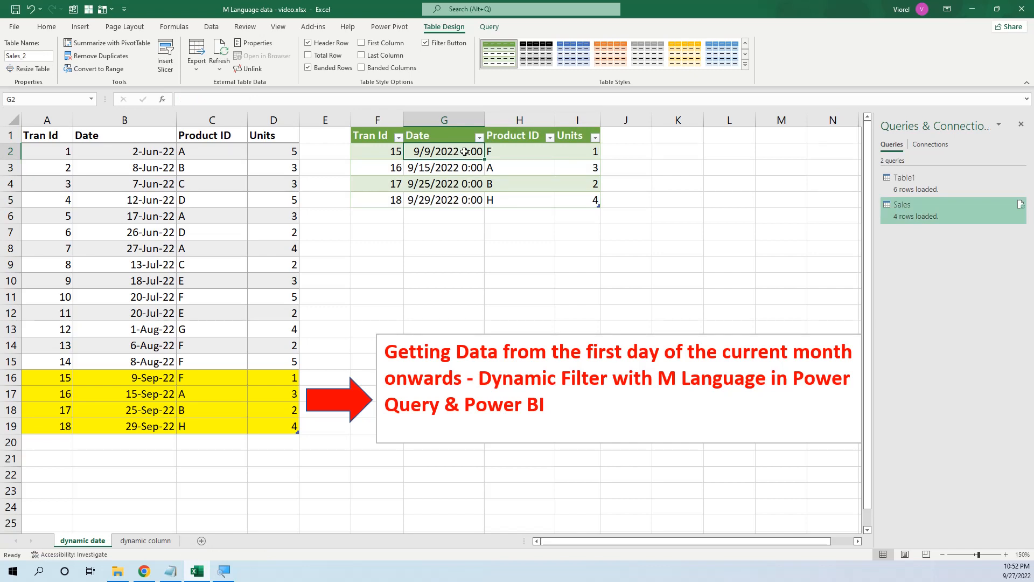
pyautogui.rightClick(467, 154)
pyautogui.click(504, 277)
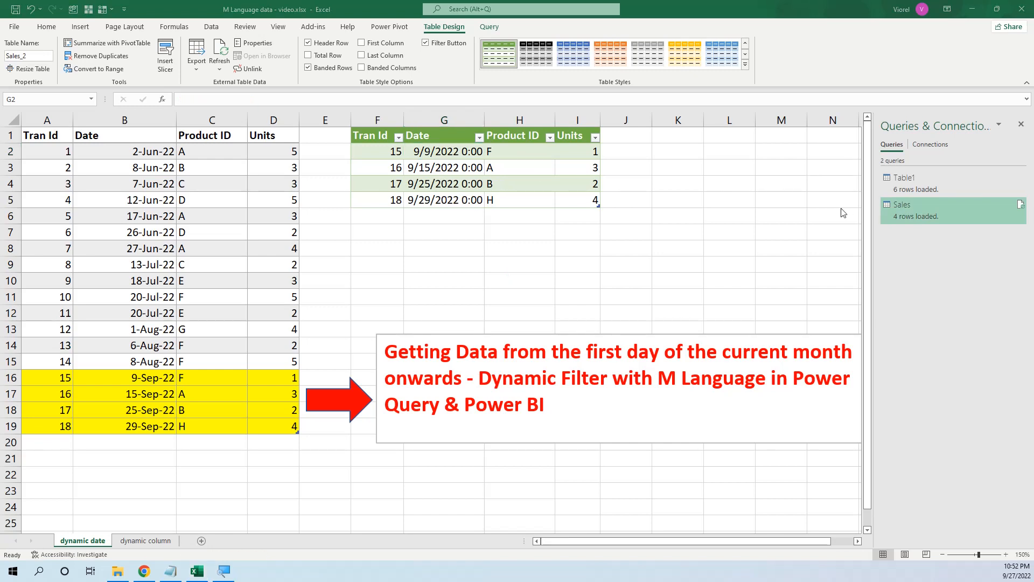
# Open the Sales query for editing and delete the hard-coded year 2022 from the Filtered Rows step's #datetime expression.
pyautogui.rightClick(903, 210)
pyautogui.click(918, 245)
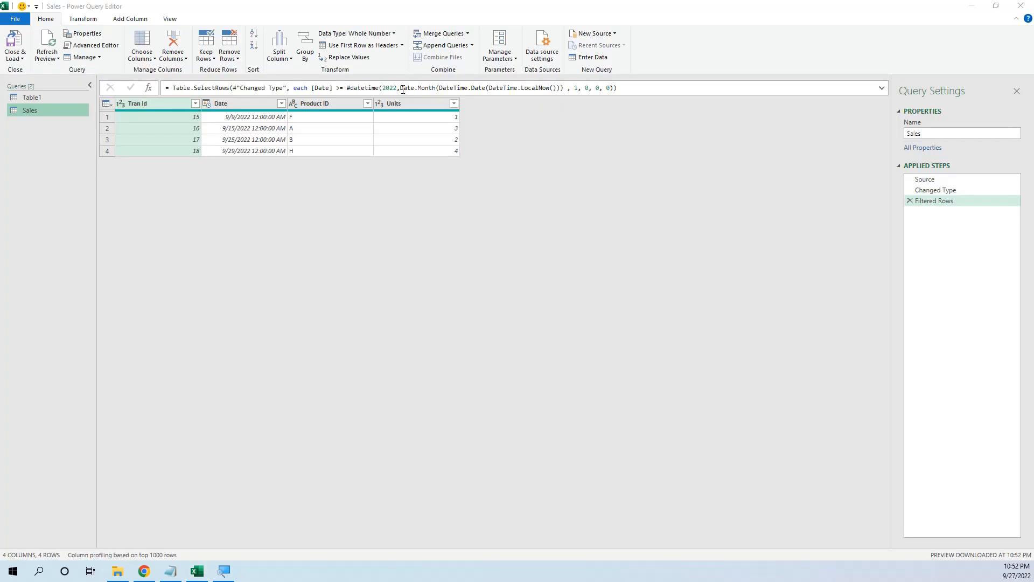
pyautogui.click(397, 88)
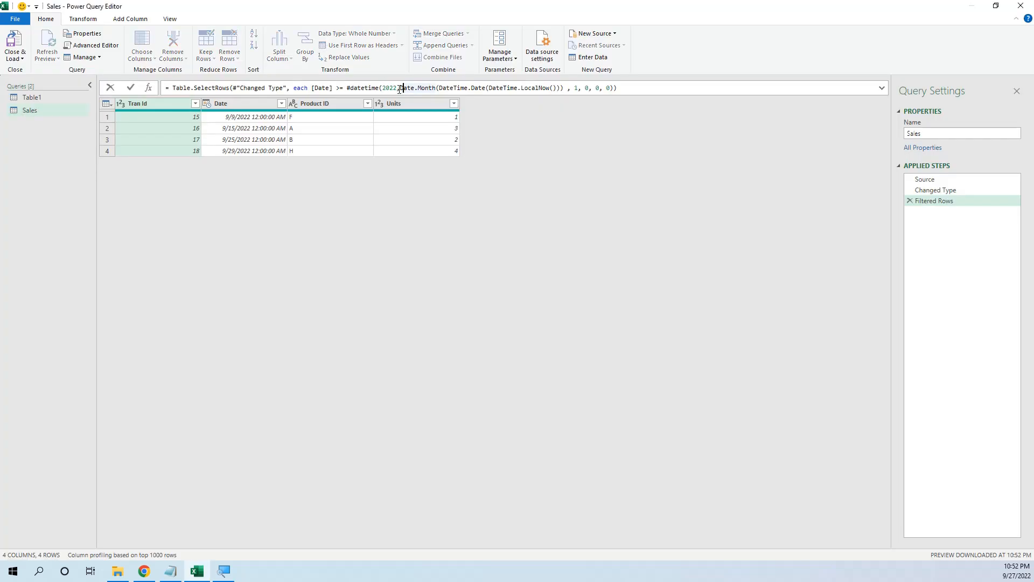
pyautogui.press('BackSpace')
pyautogui.press('BackSpace')
pyautogui.press('BackSpace')
pyautogui.press('BackSpace')
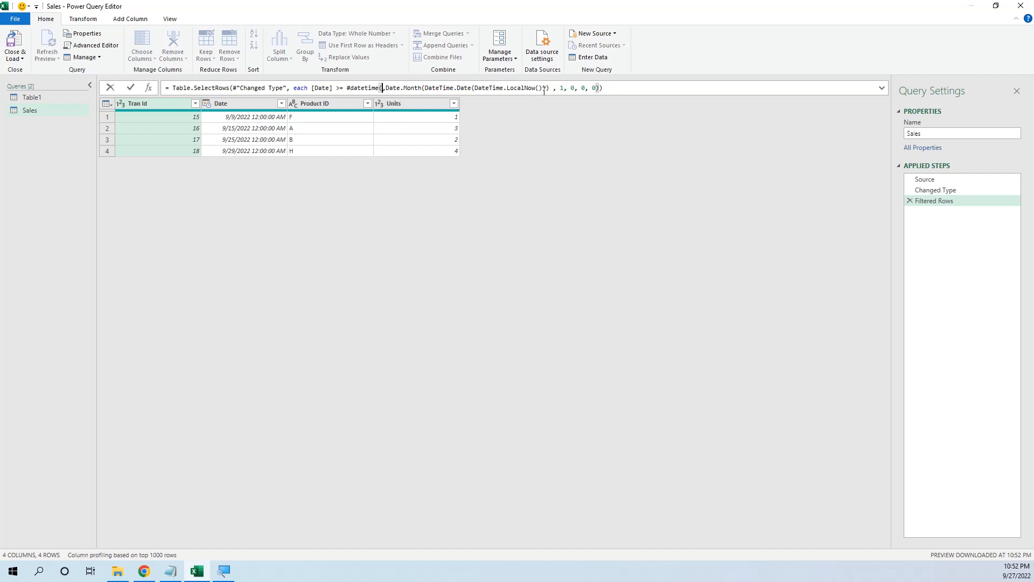
# Copy the Date.Month(DateTime.Date(DateTime.LocalNow())) expression into the empty year argument of #datetime.
pyautogui.moveTo(550, 89); pyautogui.dragTo(385, 89)
pyautogui.hotkey('ctrl', 'c')
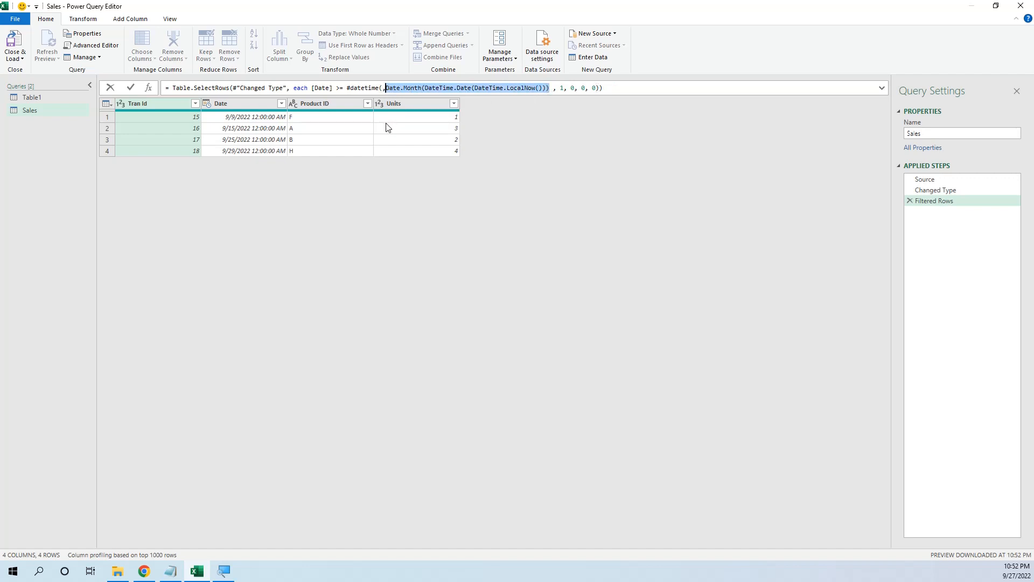
pyautogui.click(383, 87)
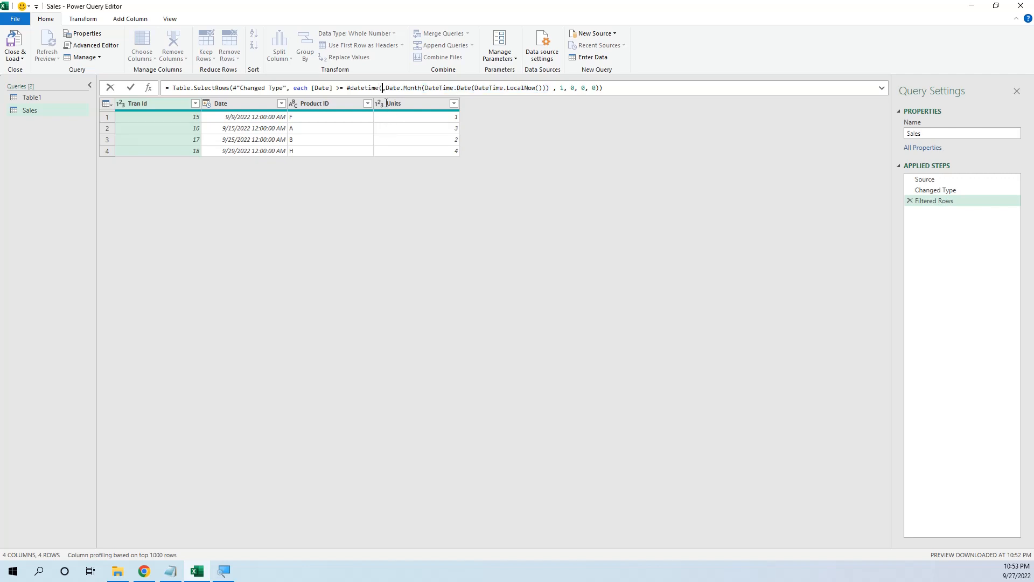
pyautogui.hotkey('ctrl', 'v')
# Change Date.Month to Date.Year in the year argument of the Filtered Rows step's #datetime expression.
pyautogui.click(419, 87)
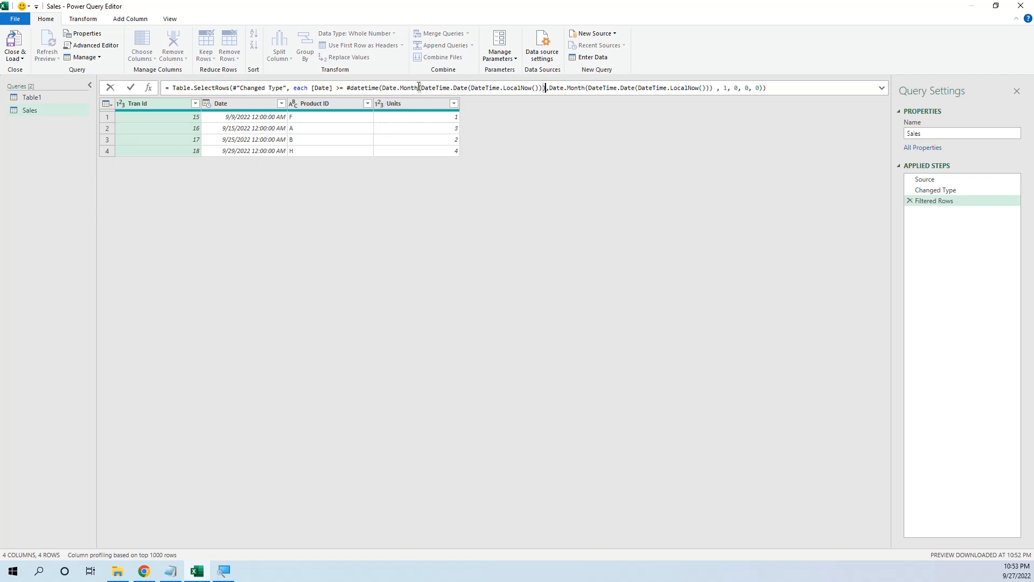
pyautogui.press('BackSpace')
pyautogui.press('BackSpace')
pyautogui.press('BackSpace')
pyautogui.press('BackSpace')
pyautogui.press('BackSpace')
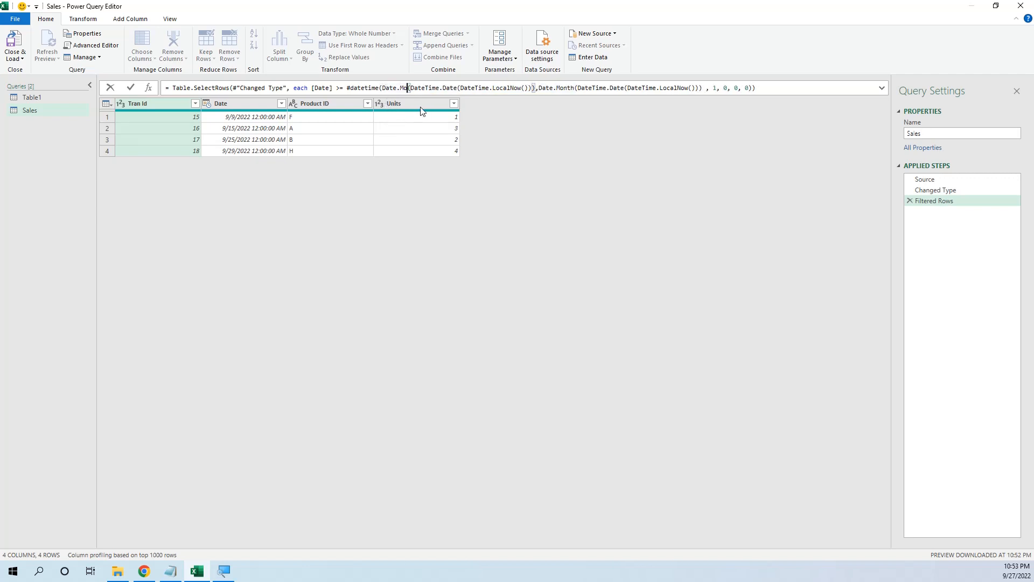
pyautogui.write('Ya')
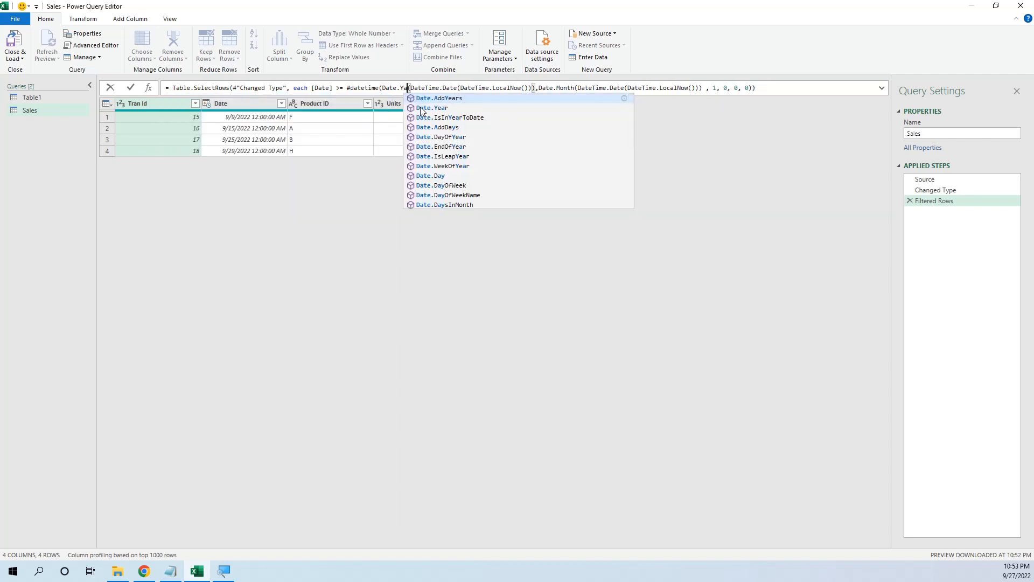
pyautogui.click(421, 108)
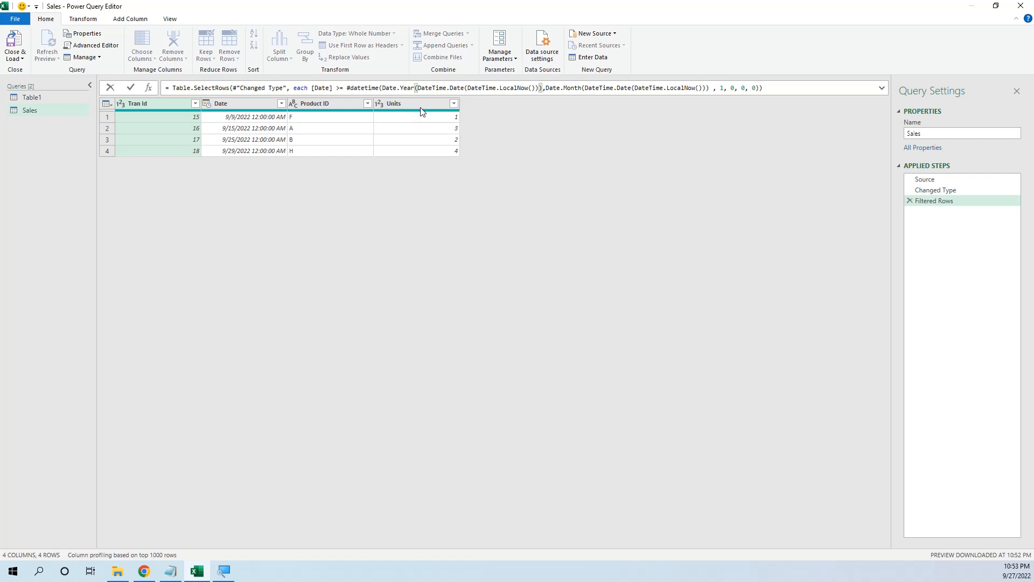
# Close the query editor, load the Sales query back to the worksheet, and refresh its output table.
pyautogui.click(16, 56)
pyautogui.click(46, 70)
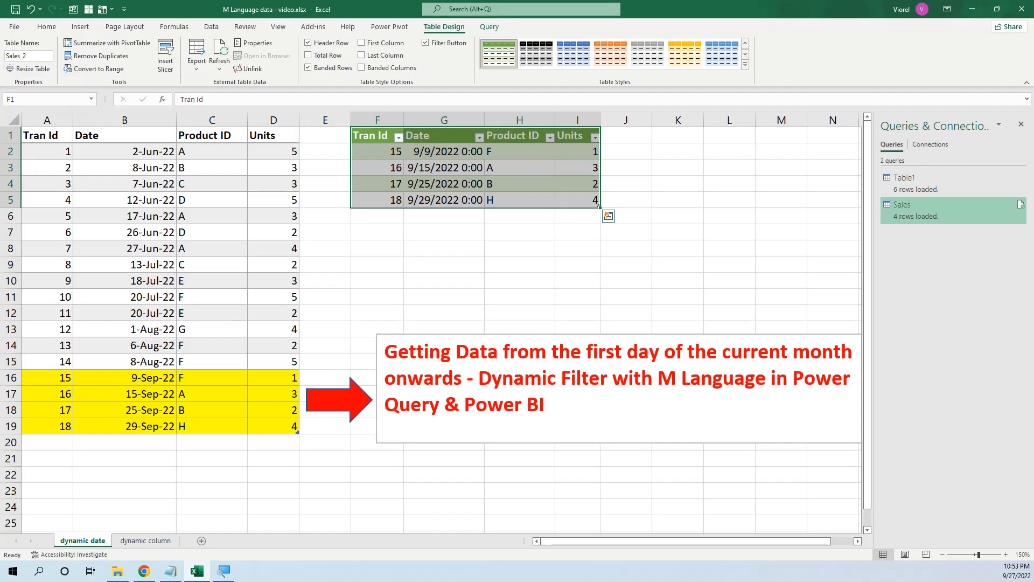
pyautogui.click(458, 170)
pyautogui.rightClick(458, 170)
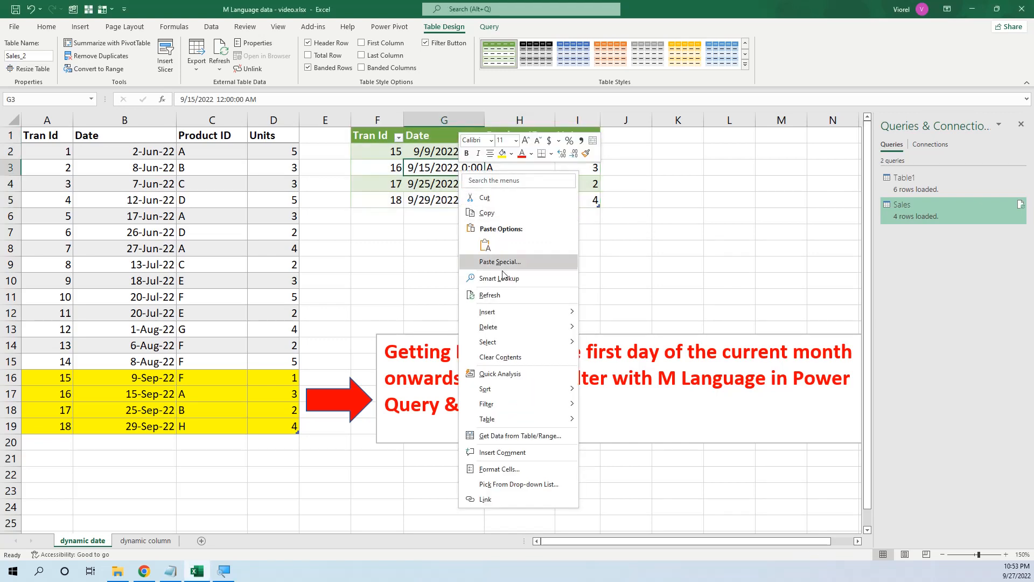
pyautogui.click(501, 307)
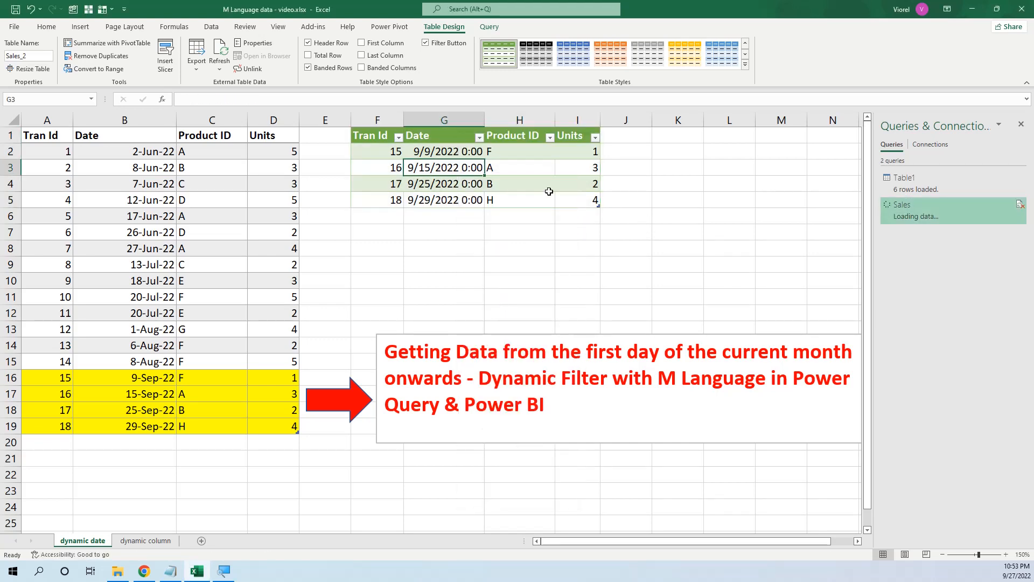